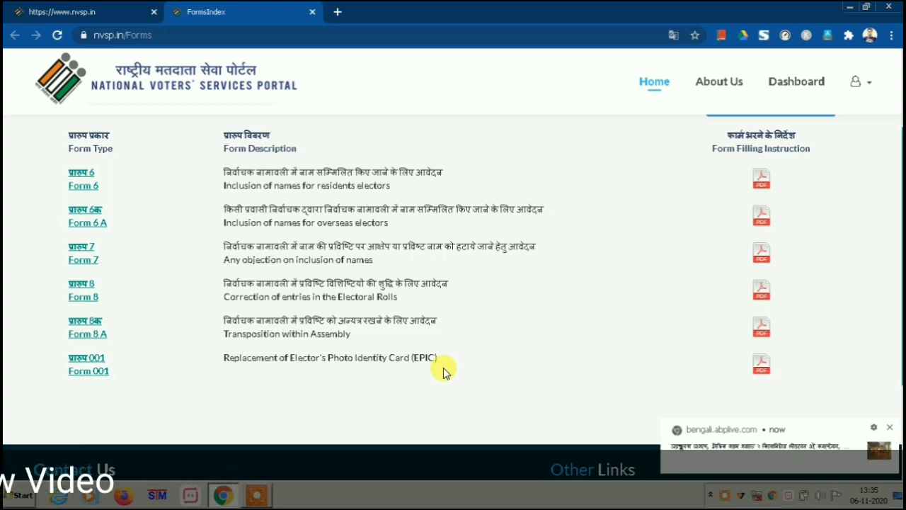
# - Dismiss the browser notification and open Form 6 for the inclusion of resident electors' names
pyautogui.click(890, 429)
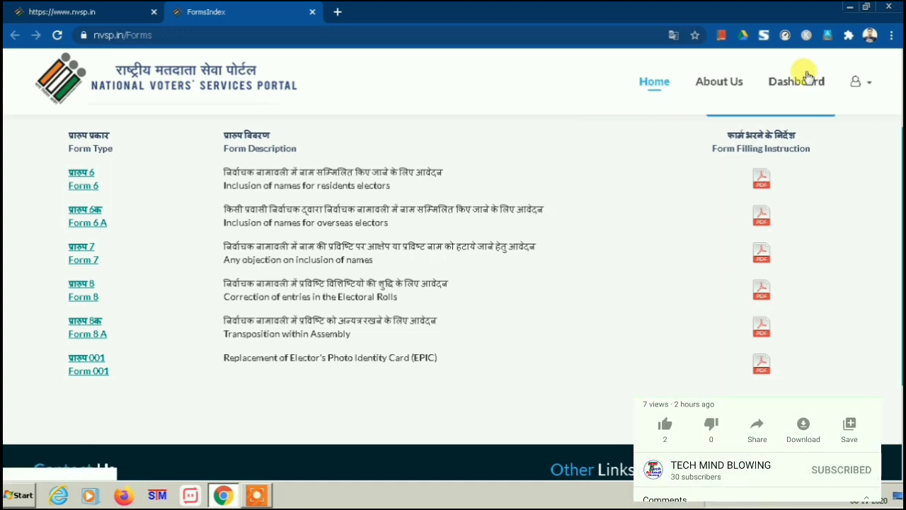
pyautogui.click(83, 185)
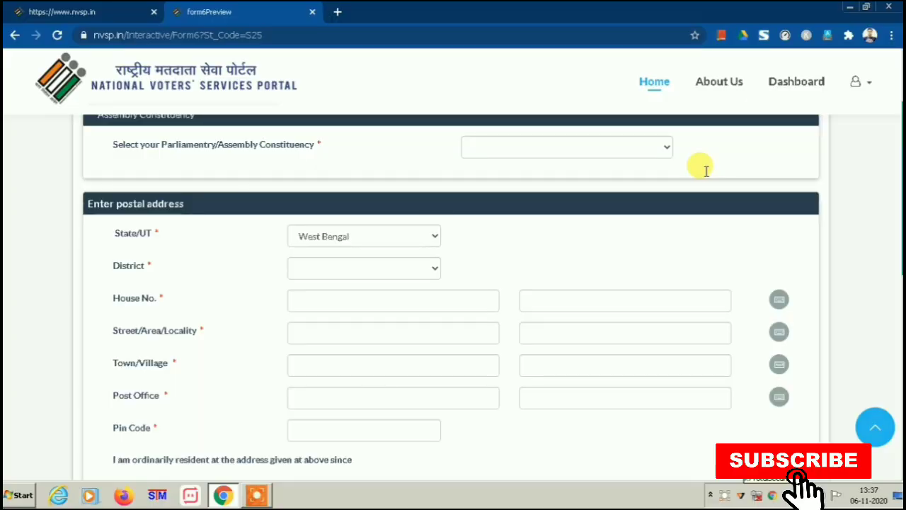
# - Examine the Address stage of Form 6 and browse the list of parliamentary/assembly constituencies
pyautogui.scroll(2, 706, 170)
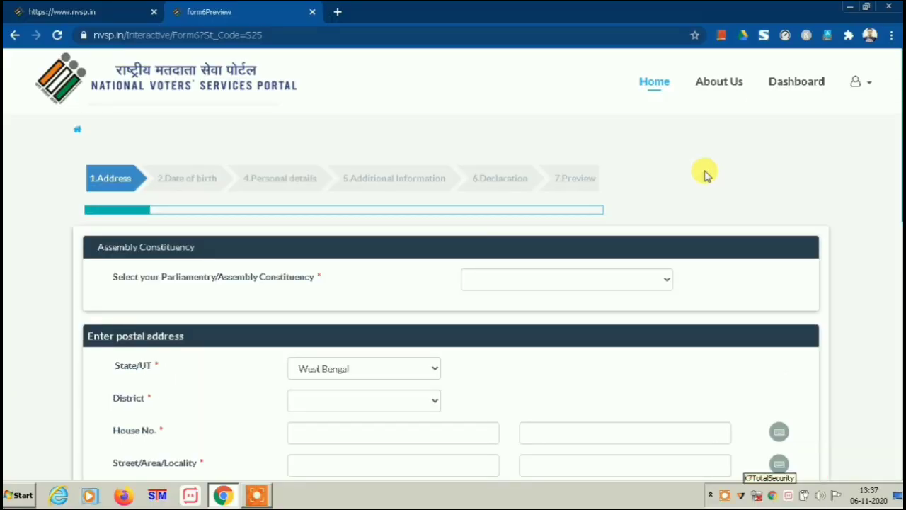
pyautogui.scroll(-1, 706, 176)
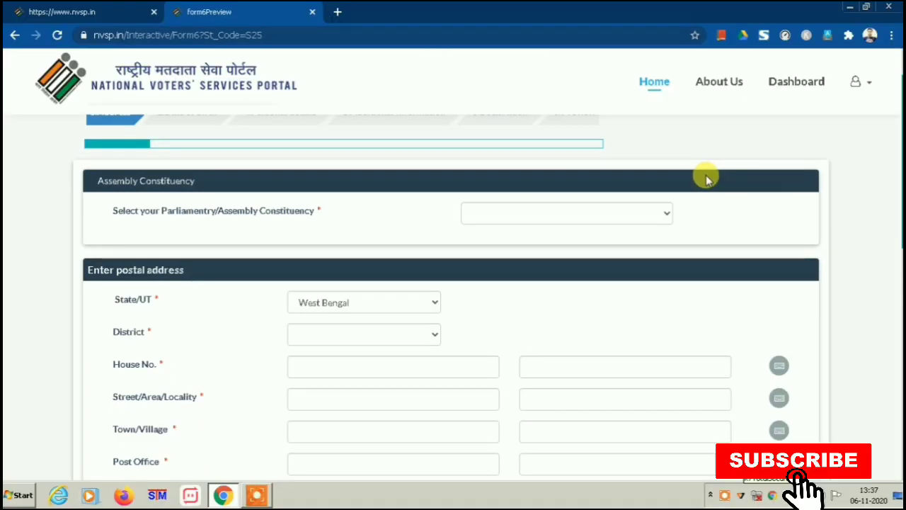
pyautogui.scroll(-3, 706, 177)
pyautogui.scroll(3, 708, 182)
pyautogui.scroll(1, 655, 193)
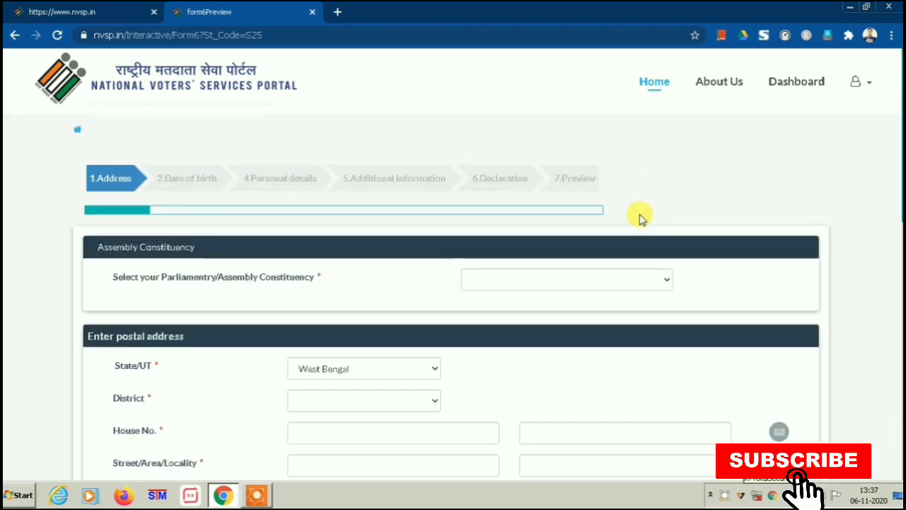
pyautogui.click(633, 277)
pyautogui.scroll(-15, 626, 155)
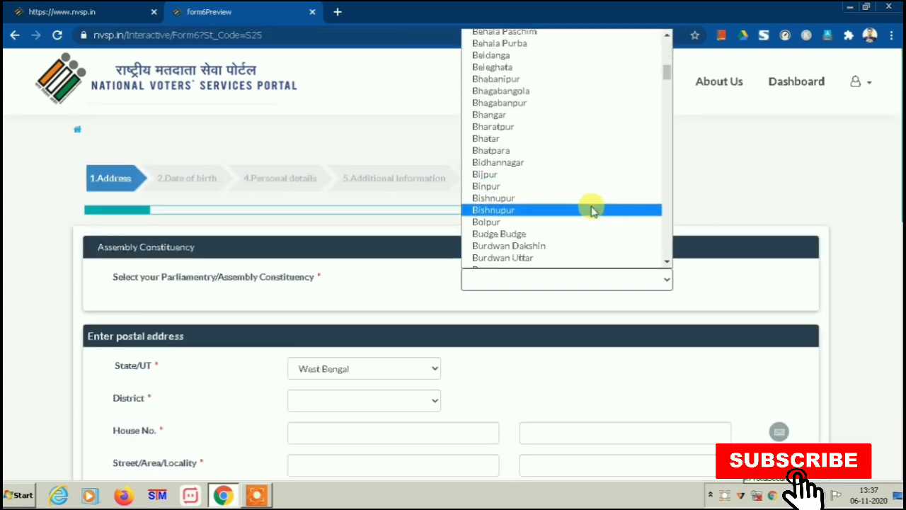
pyautogui.scroll(-18, 566, 177)
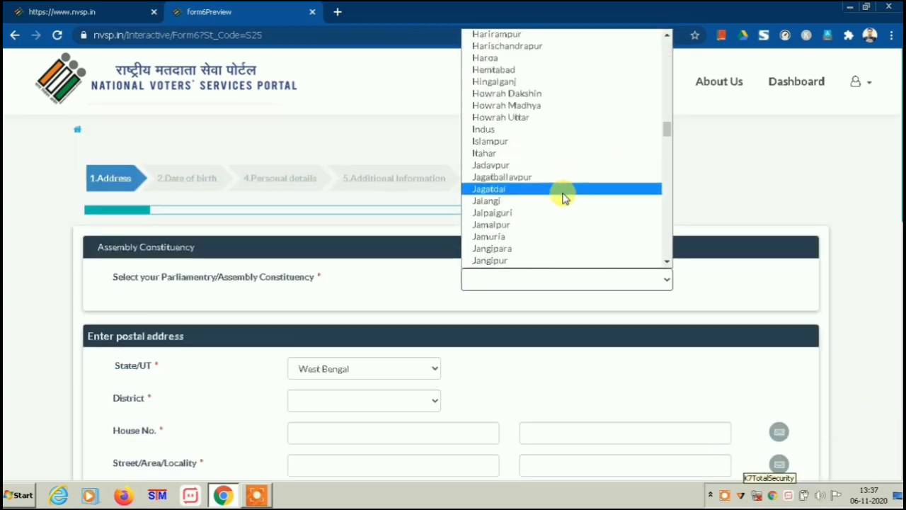
pyautogui.scroll(20, 566, 177)
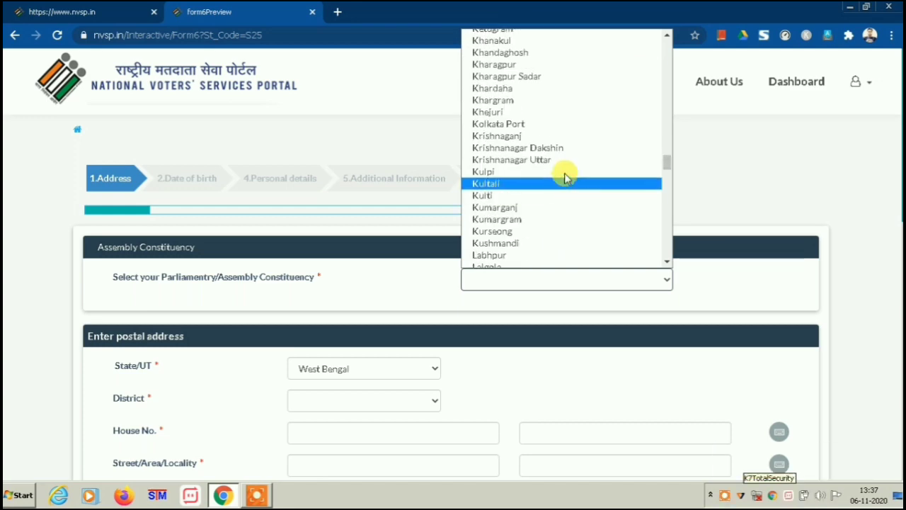
pyautogui.click(793, 165)
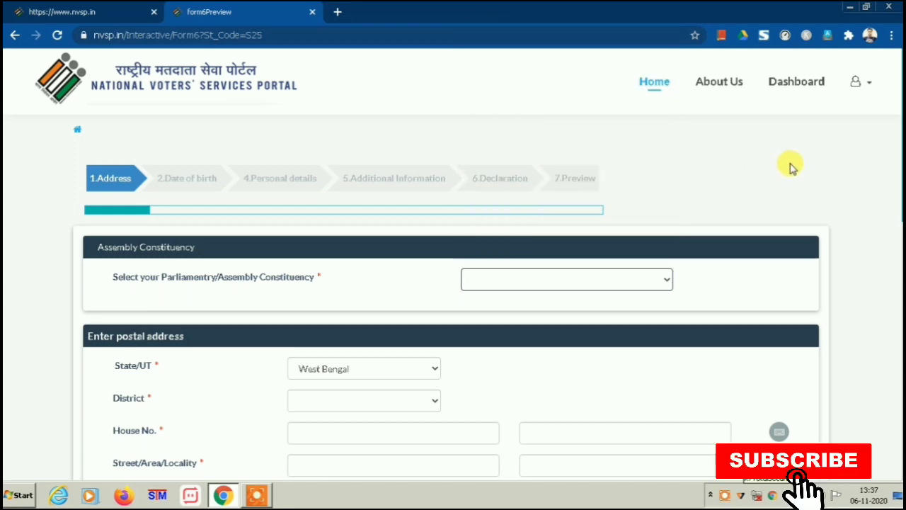
# - Review the postal address fields, the address proof upload and the family EPIC section of the Address stage
pyautogui.scroll(-2, 793, 166)
pyautogui.scroll(-2, 517, 203)
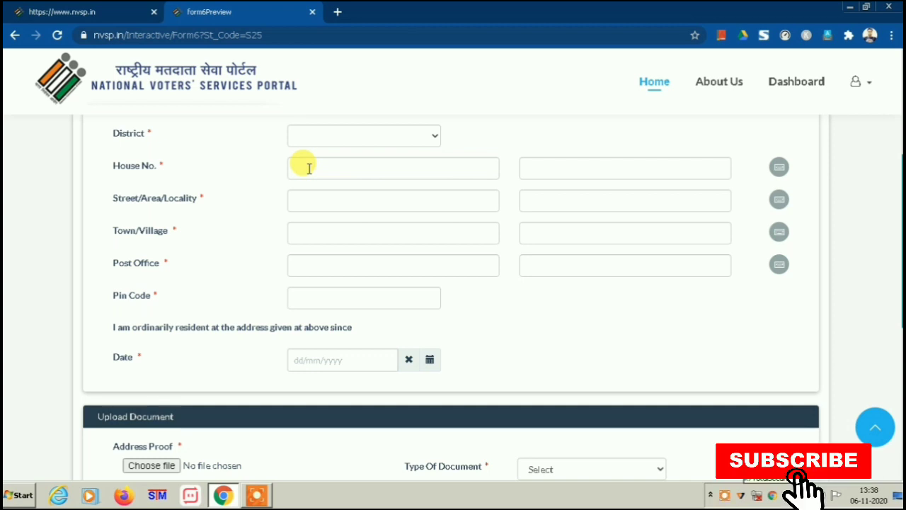
pyautogui.scroll(-3, 364, 198)
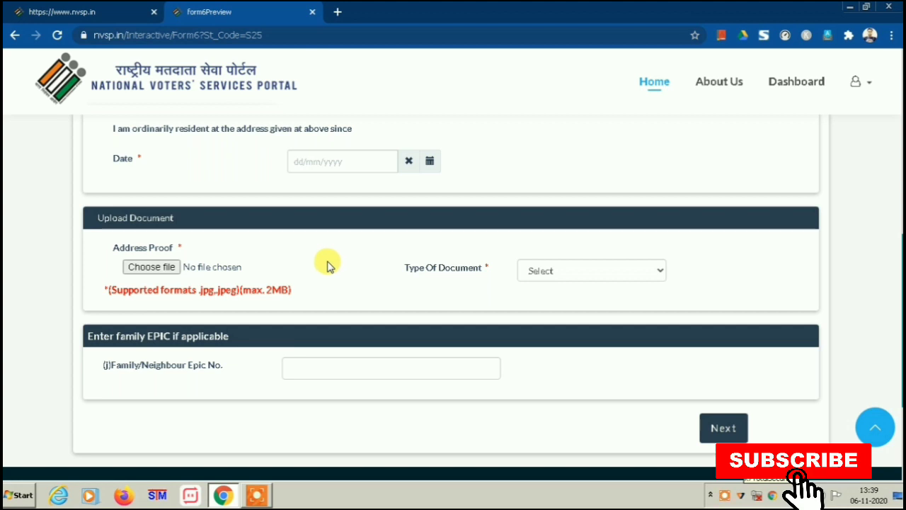
pyautogui.scroll(-1, 333, 266)
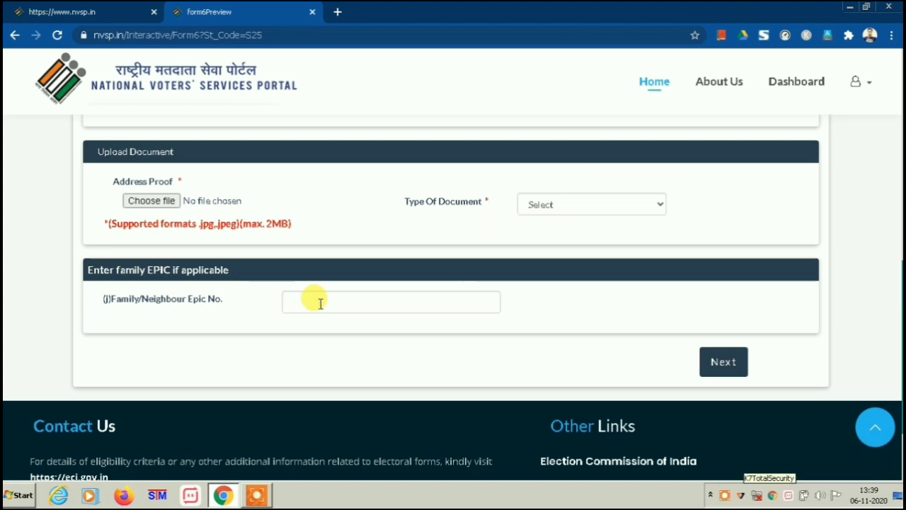
pyautogui.scroll(8, 394, 156)
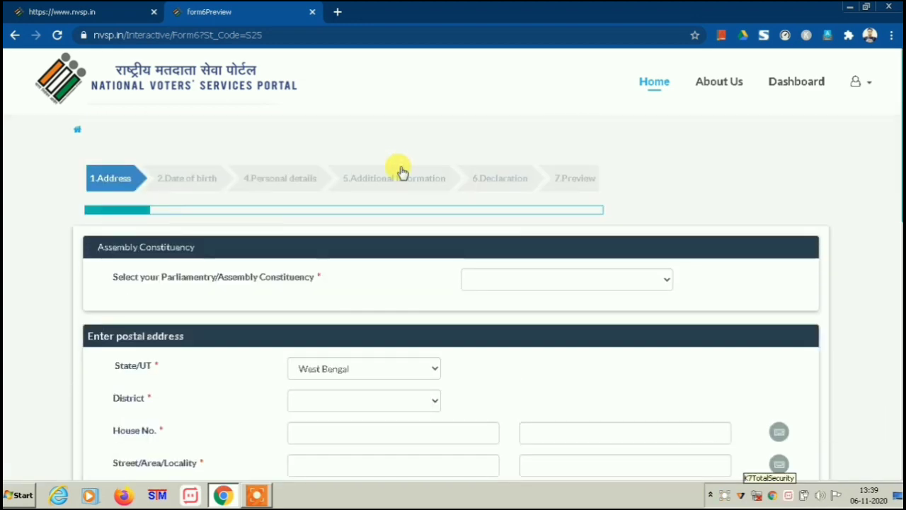
# - Enter the house number in English in the postal address section
pyautogui.scroll(-2, 402, 180)
pyautogui.hotkey('ctrl', 'f')
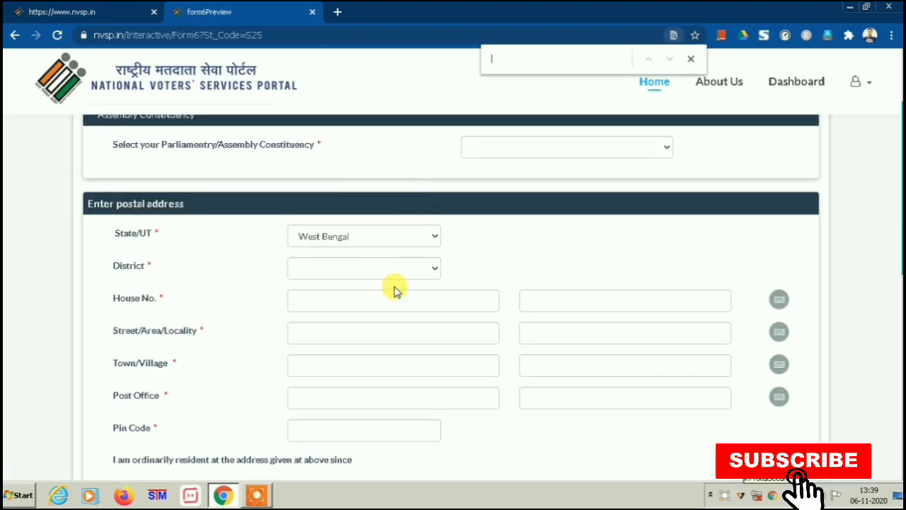
pyautogui.click(344, 305)
pyautogui.write('n0001')
pyautogui.scroll(-1, 326, 277)
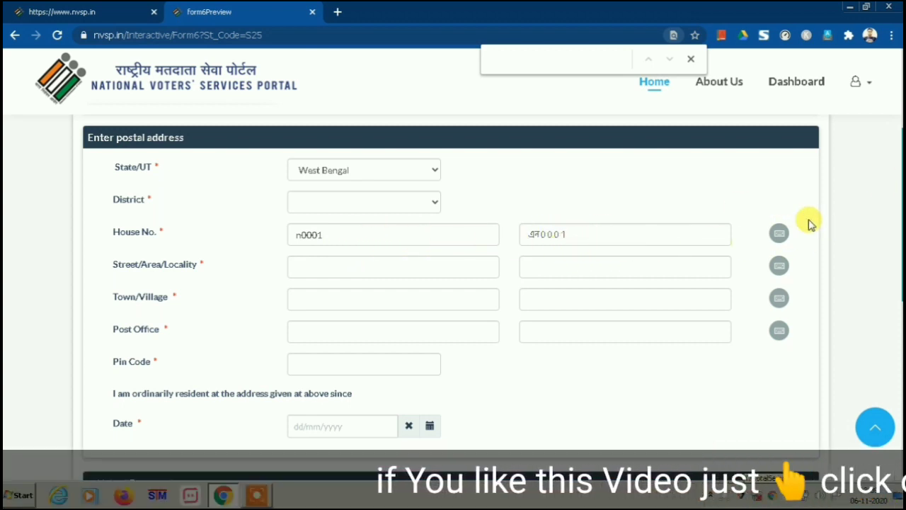
# - Append Bengali letters to the Bengali house number with the on-screen keyboard, and select Asansol Uttar as the assembly constituency
pyautogui.click(779, 234)
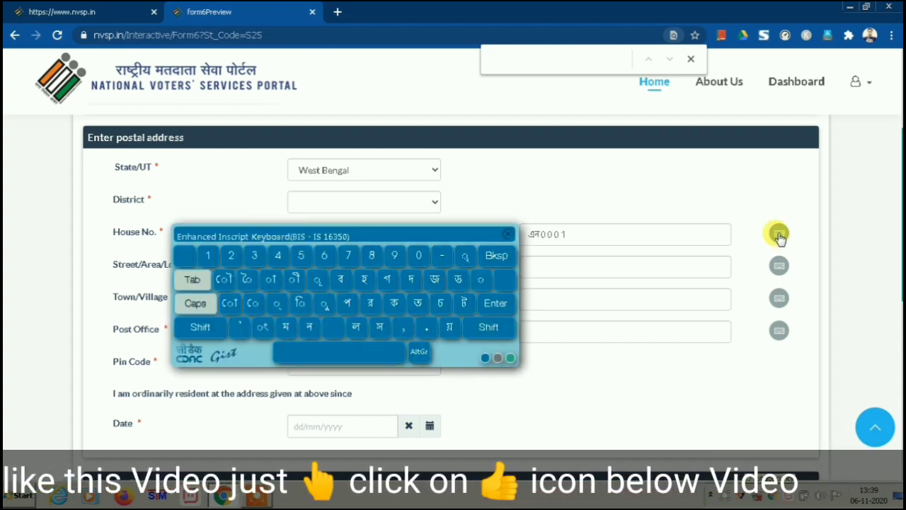
pyautogui.click(394, 305)
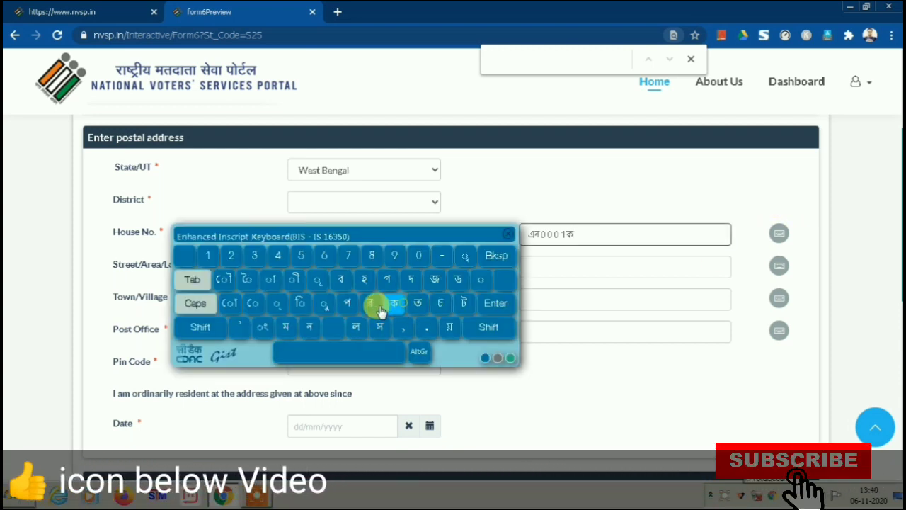
pyautogui.click(391, 304)
pyautogui.click(370, 303)
pyautogui.click(347, 303)
pyautogui.click(411, 279)
pyautogui.click(492, 327)
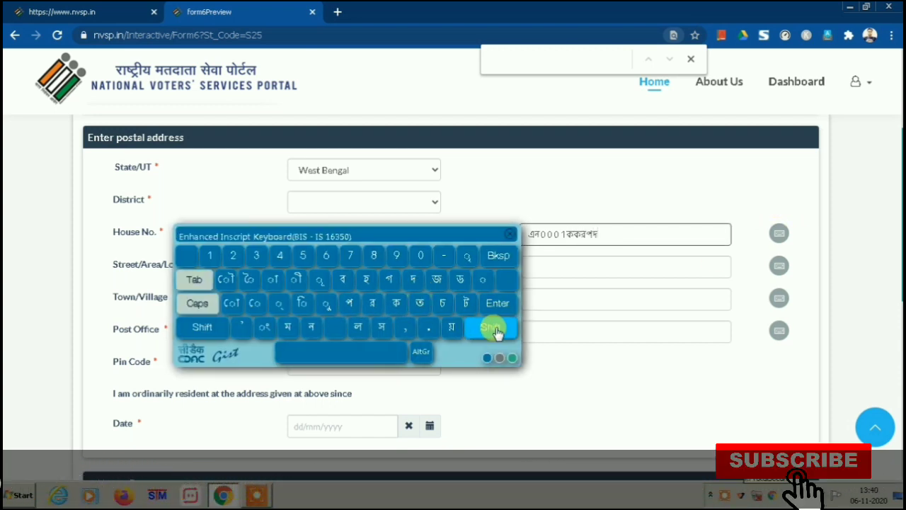
pyautogui.click(421, 354)
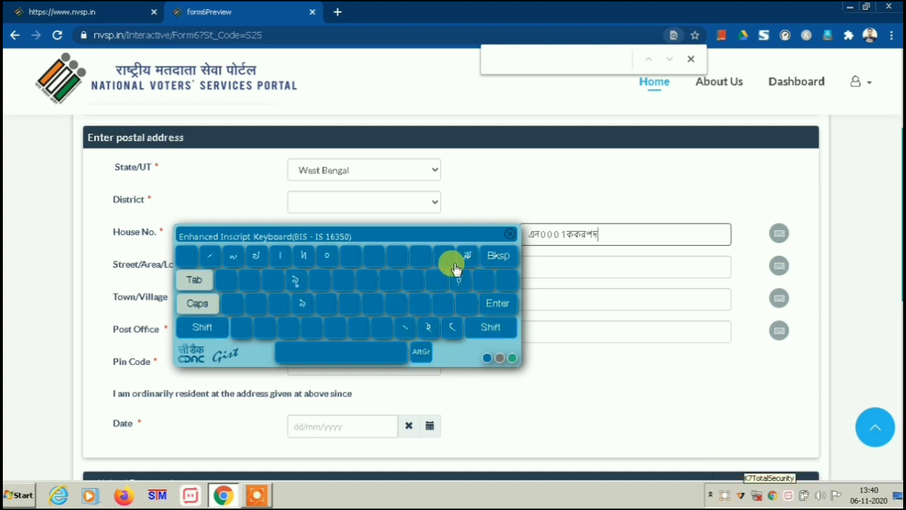
pyautogui.click(507, 237)
pyautogui.scroll(1, 552, 219)
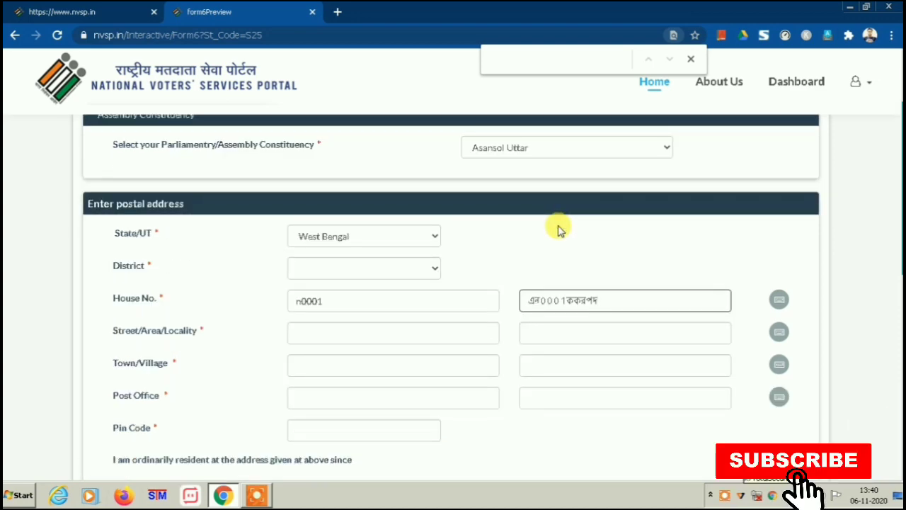
# - Review the remaining address and document upload fields and the form's stage list, and close the page search
pyautogui.scroll(-3, 559, 230)
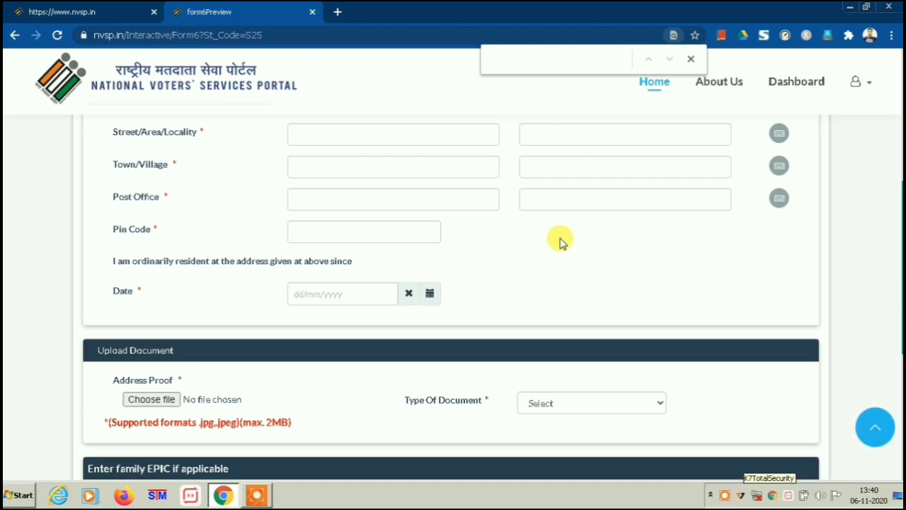
pyautogui.scroll(-1, 560, 242)
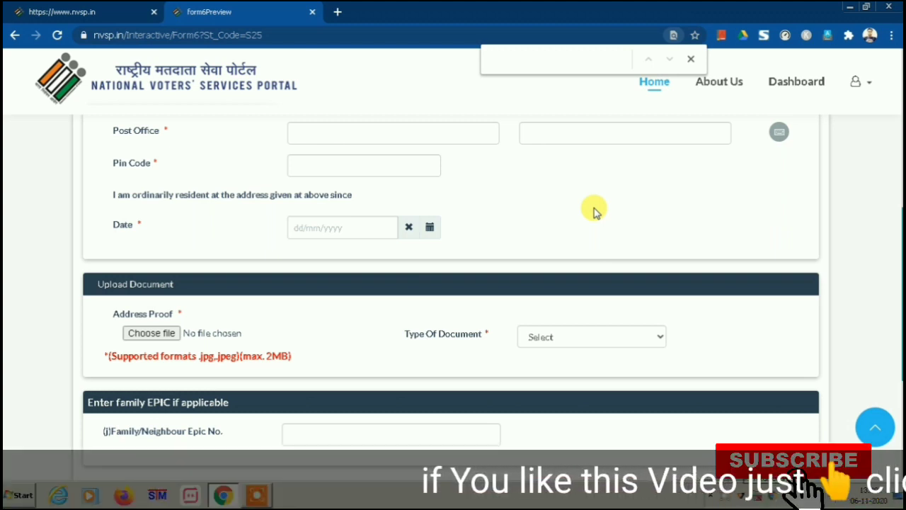
pyautogui.scroll(5, 399, 204)
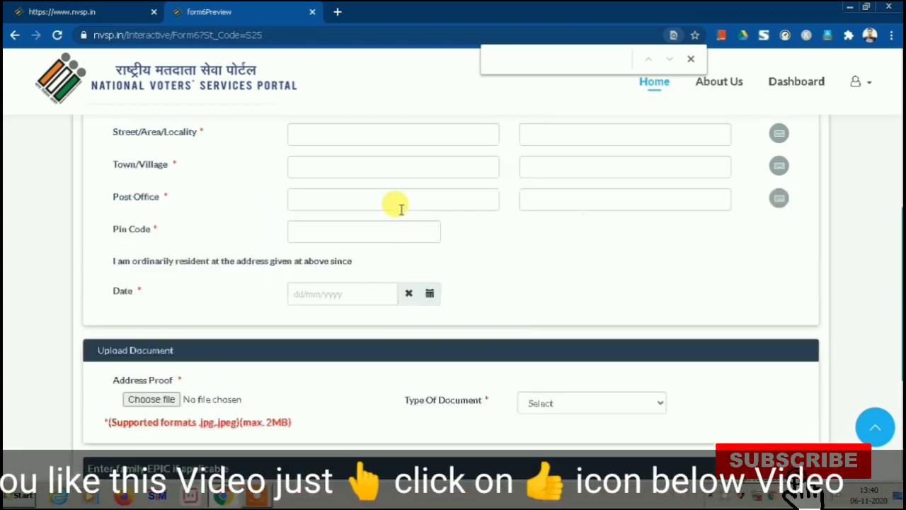
pyautogui.scroll(1, 356, 198)
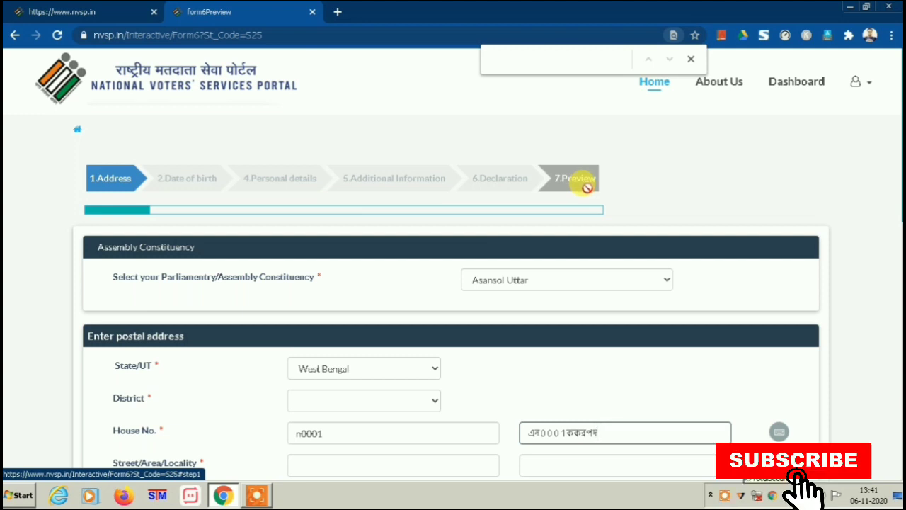
pyautogui.scroll(-1, 588, 188)
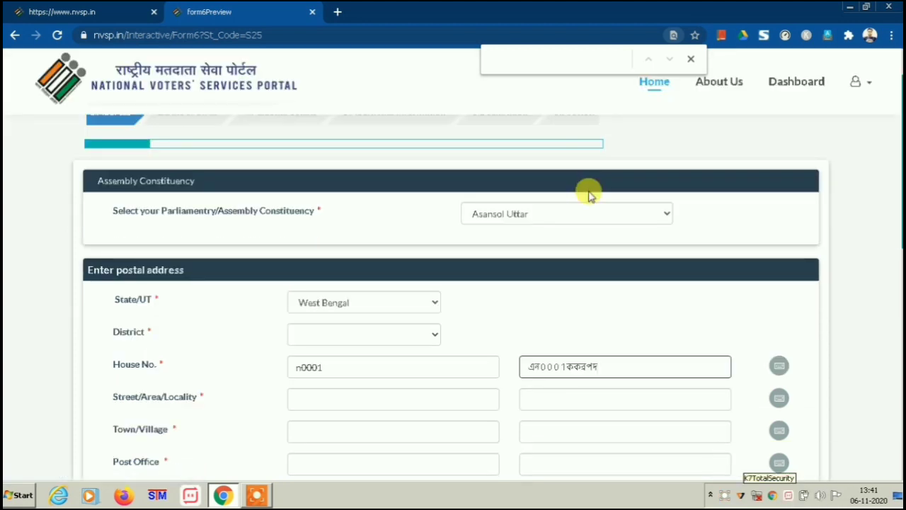
pyautogui.scroll(1, 609, 174)
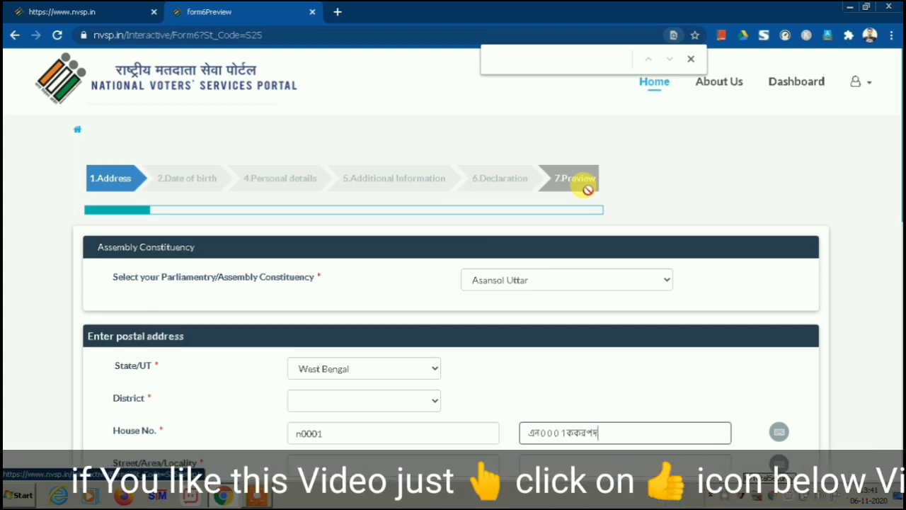
pyautogui.scroll(-1, 795, 202)
pyautogui.press('Escape')
pyautogui.scroll(1, 795, 202)
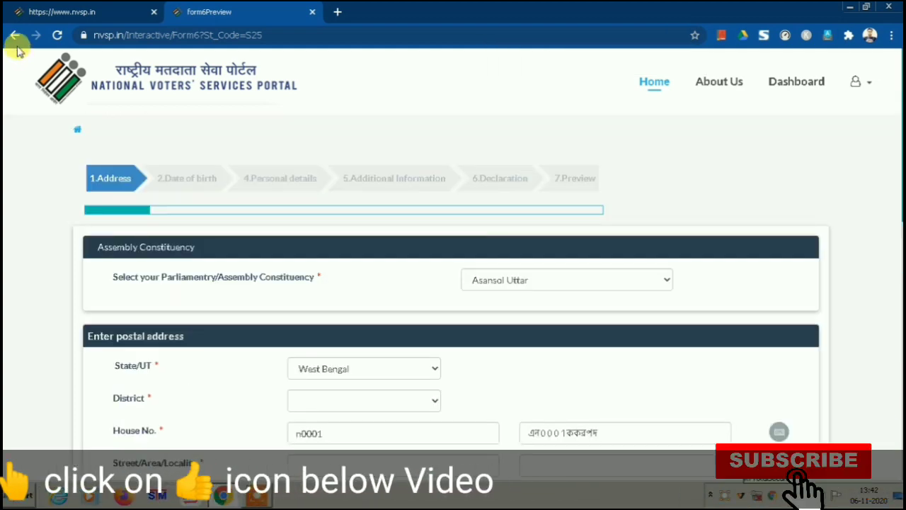
# - Leave the new enrolment form for the portal's home page and open Migration to another place
pyautogui.click(15, 35)
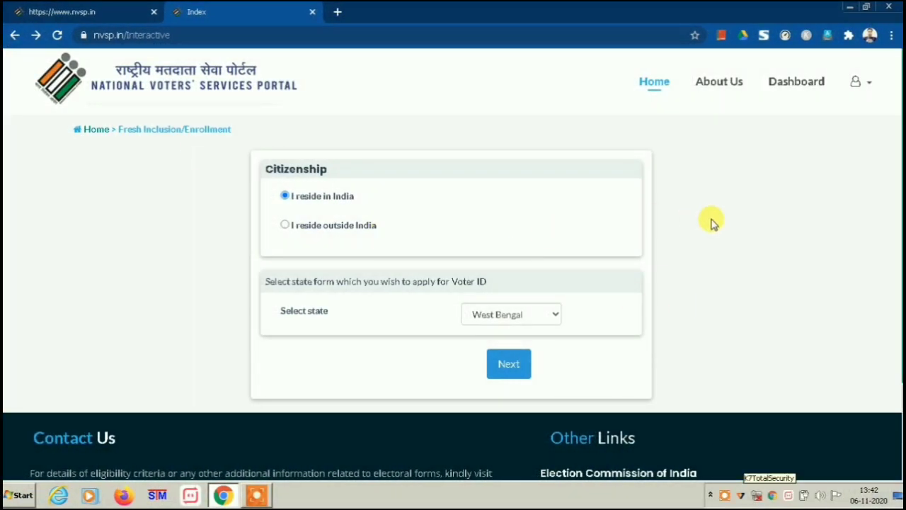
pyautogui.click(96, 131)
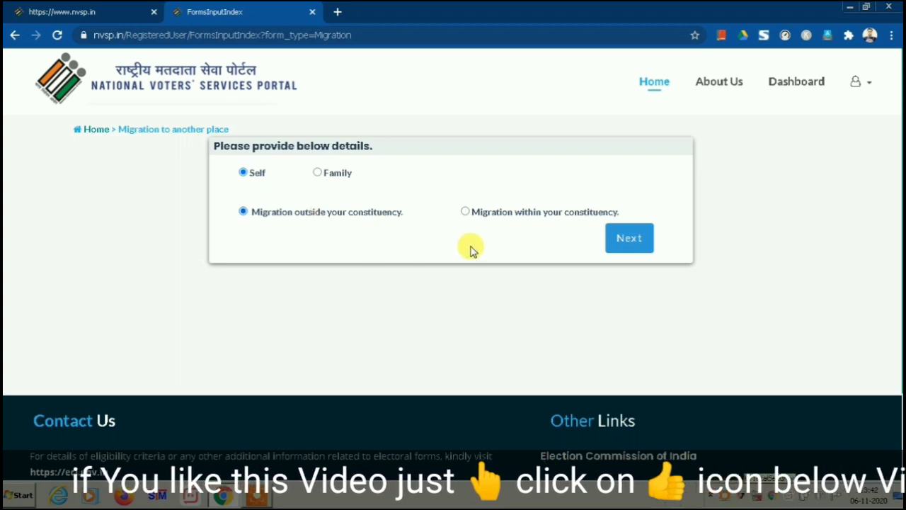
# - Choose Migration outside your constituency for Self and continue to the application form
pyautogui.click(466, 212)
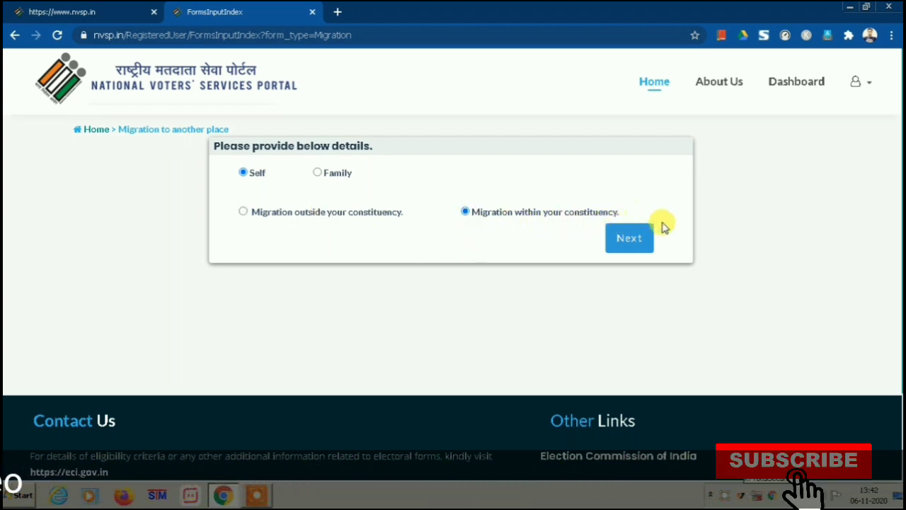
pyautogui.click(638, 248)
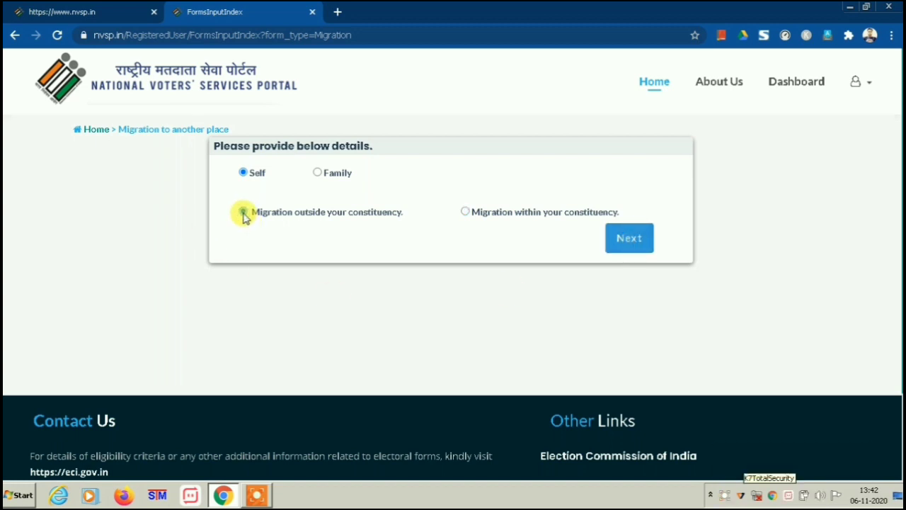
pyautogui.click(243, 213)
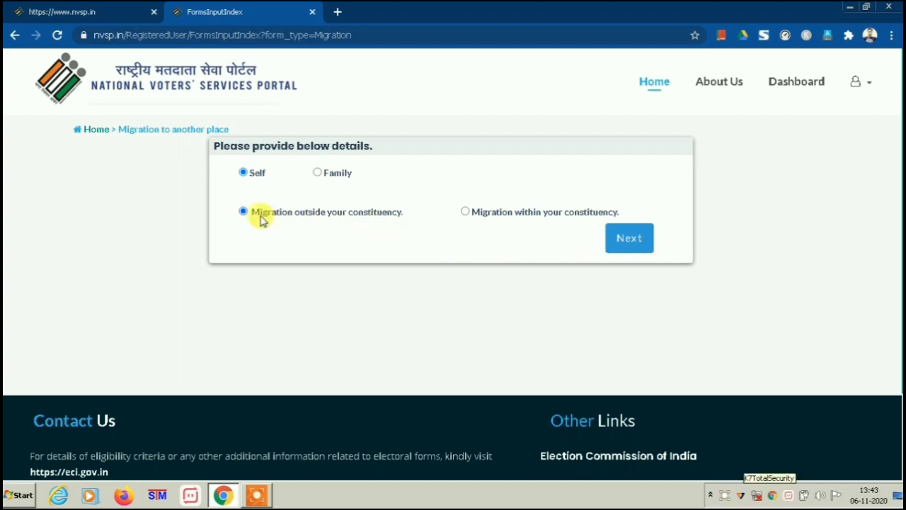
pyautogui.click(636, 244)
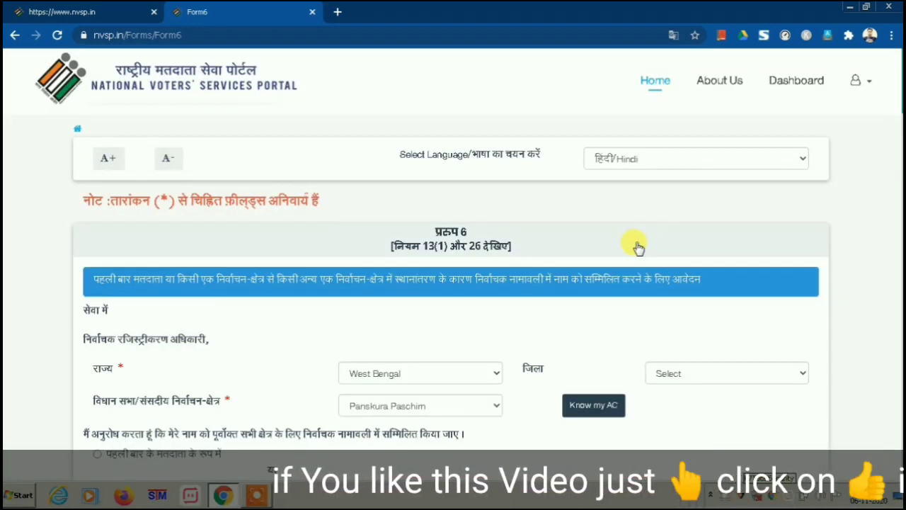
# - Switch the language of Form 6 to English
pyautogui.click(737, 161)
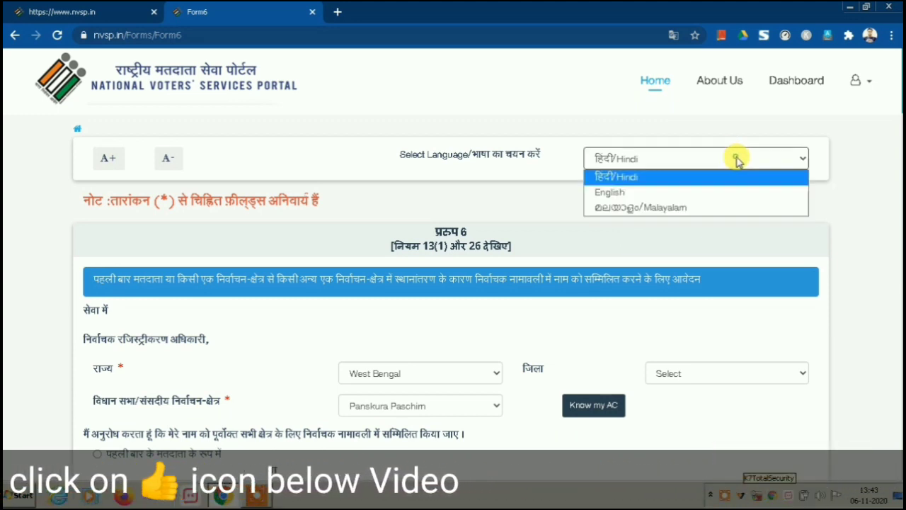
pyautogui.click(675, 194)
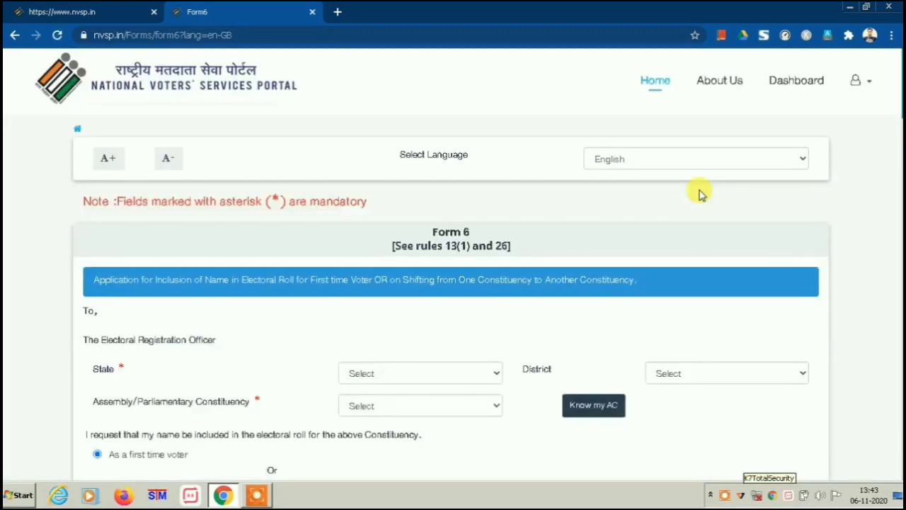
# - Mark the Form 6 request for inclusion in the electoral roll as due to shifting from another constituency
pyautogui.scroll(-3, 703, 197)
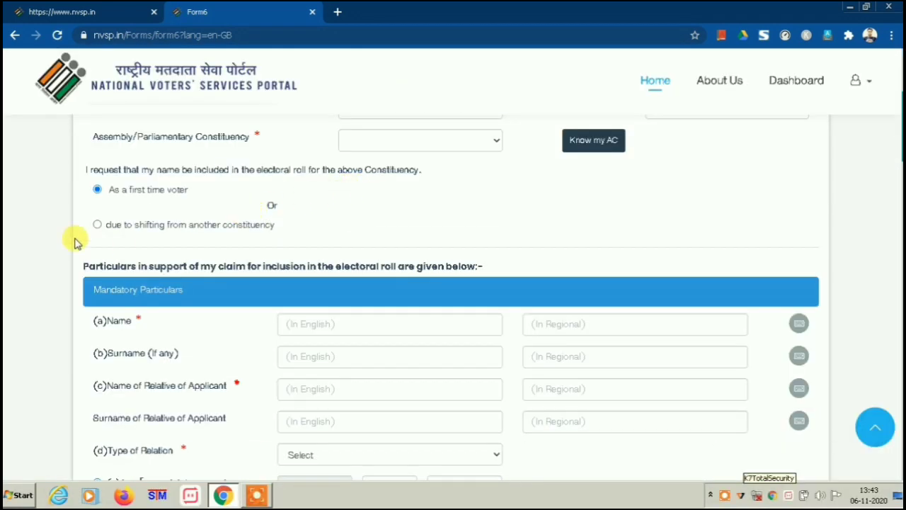
pyautogui.click(99, 224)
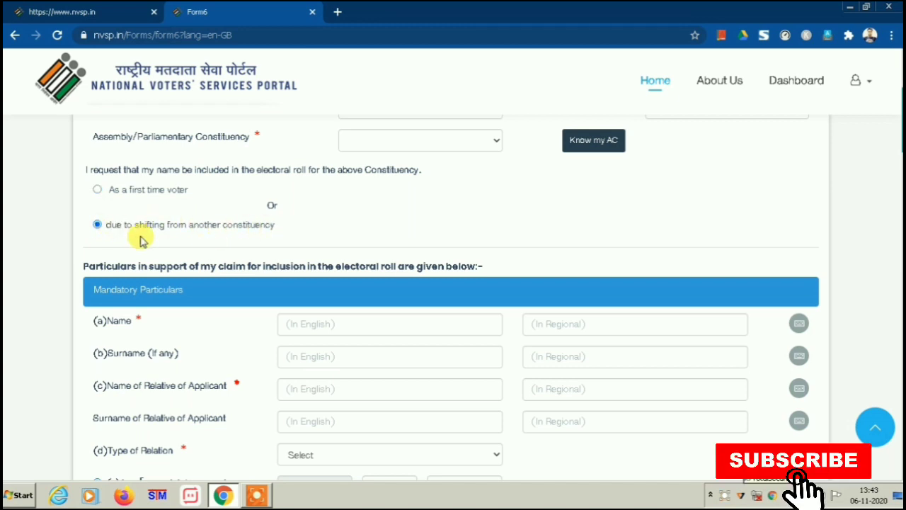
# - Review the form's particulars, address and supporting document fields, examine the accepted address proof types, and dismiss the browser notification
pyautogui.scroll(-3, 527, 218)
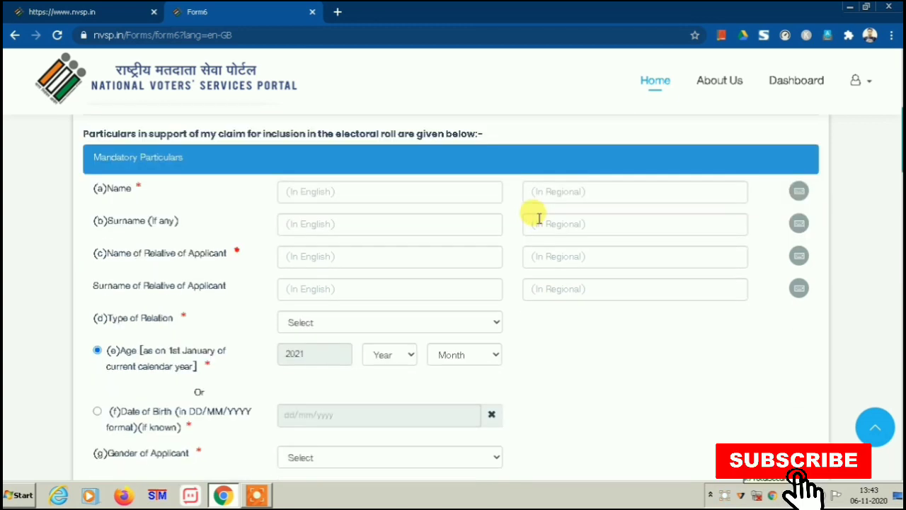
pyautogui.scroll(-10, 550, 243)
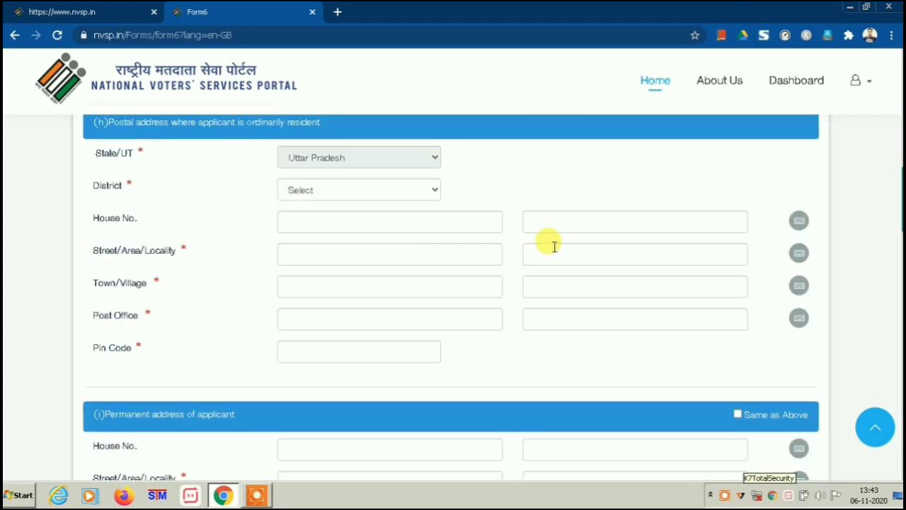
pyautogui.scroll(-8, 560, 253)
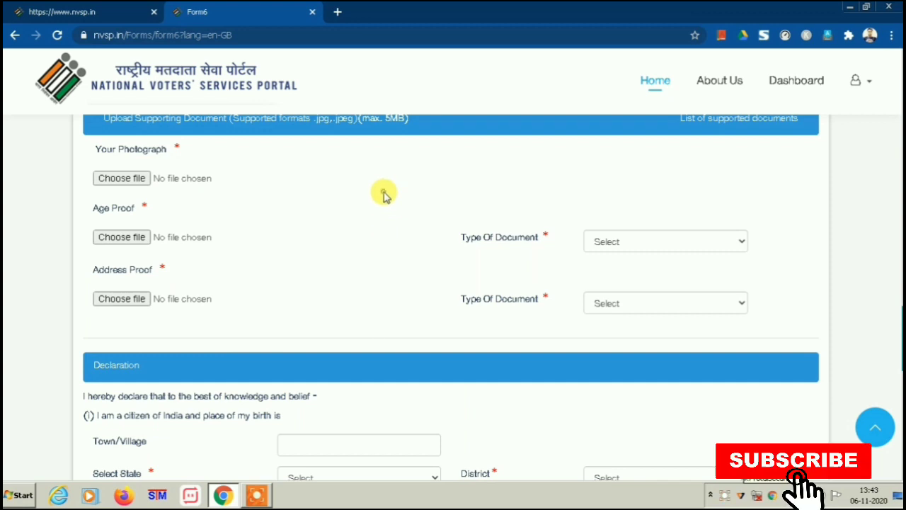
pyautogui.click(692, 309)
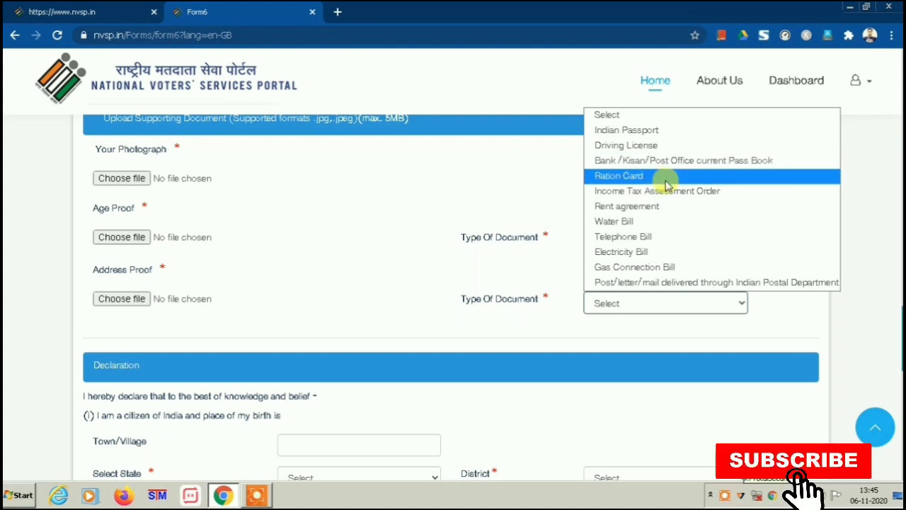
pyautogui.click(524, 177)
pyautogui.click(665, 303)
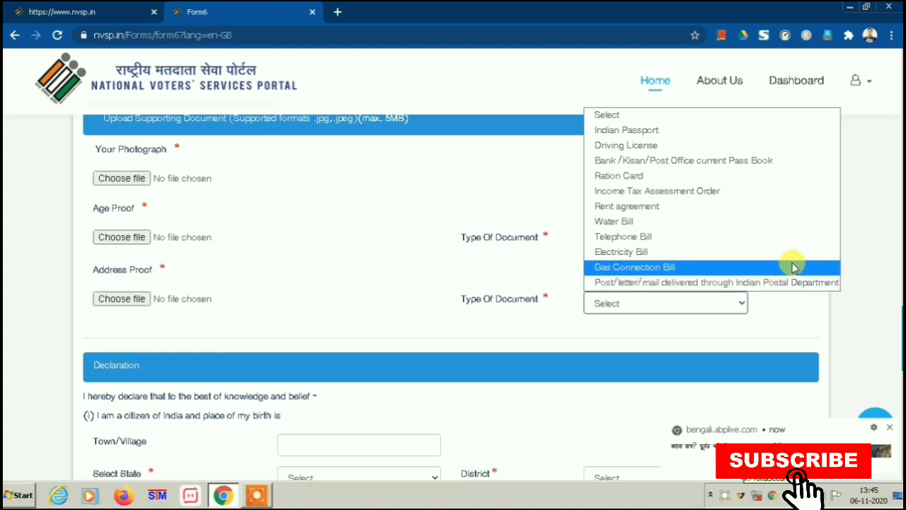
pyautogui.click(874, 260)
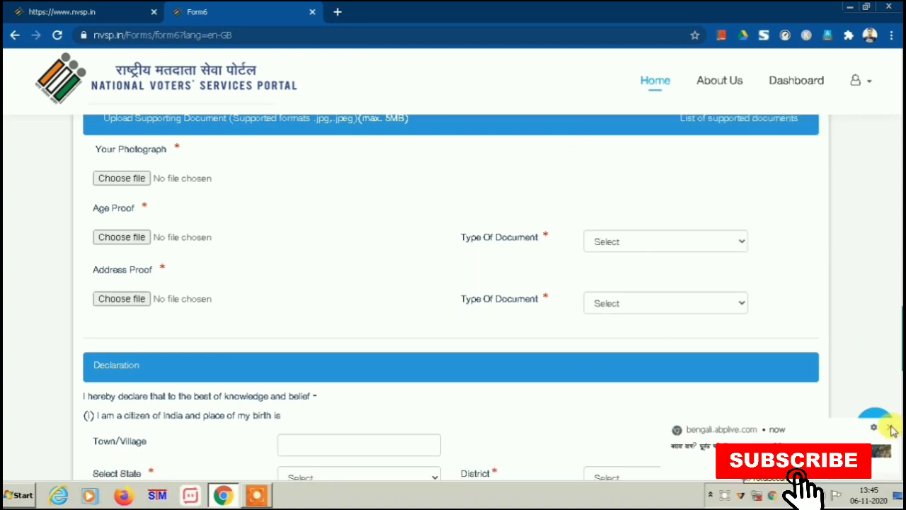
pyautogui.click(893, 431)
# - Return to the portal's home page, open Migration to another place, choose Migration within your constituency for Self, and continue
pyautogui.click(653, 82)
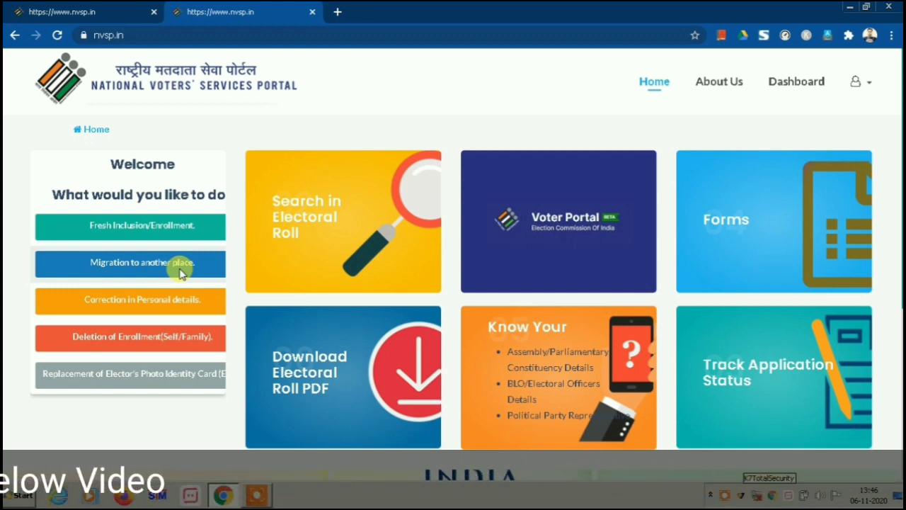
pyautogui.click(178, 267)
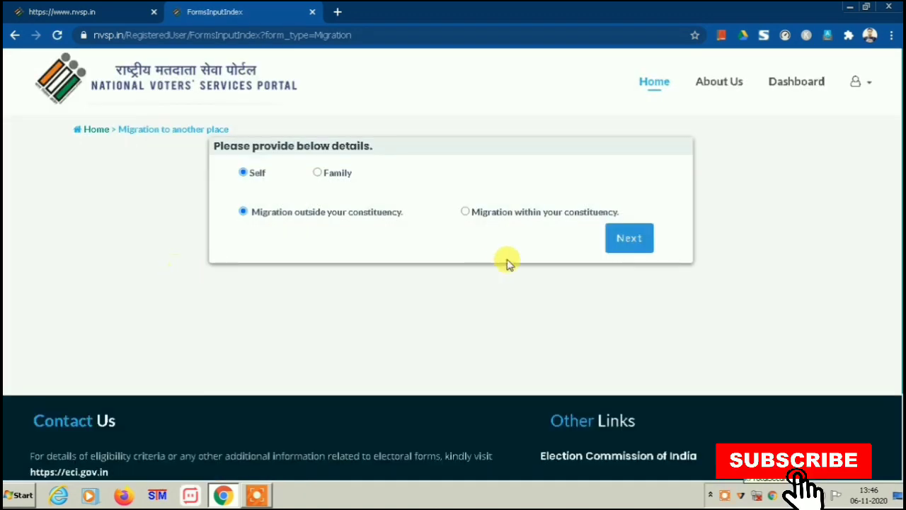
pyautogui.click(465, 213)
pyautogui.click(630, 239)
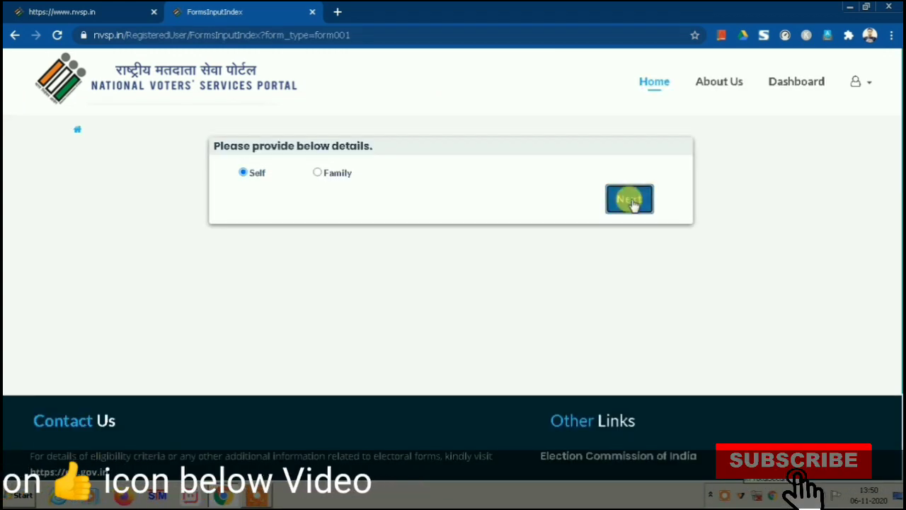
# - Continue with Self to the replacement photo identity card application, Form 001, and review its fields through to the declaration and captcha
pyautogui.click(629, 199)
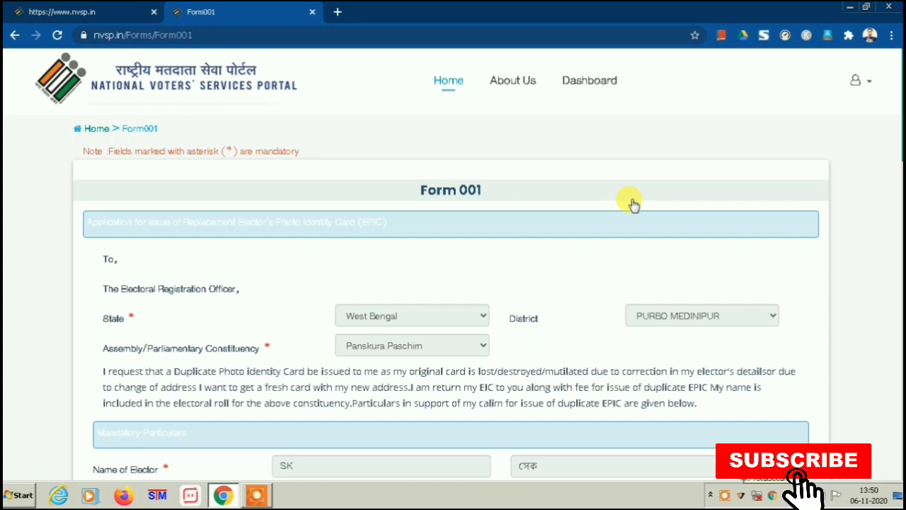
pyautogui.scroll(-9, 668, 192)
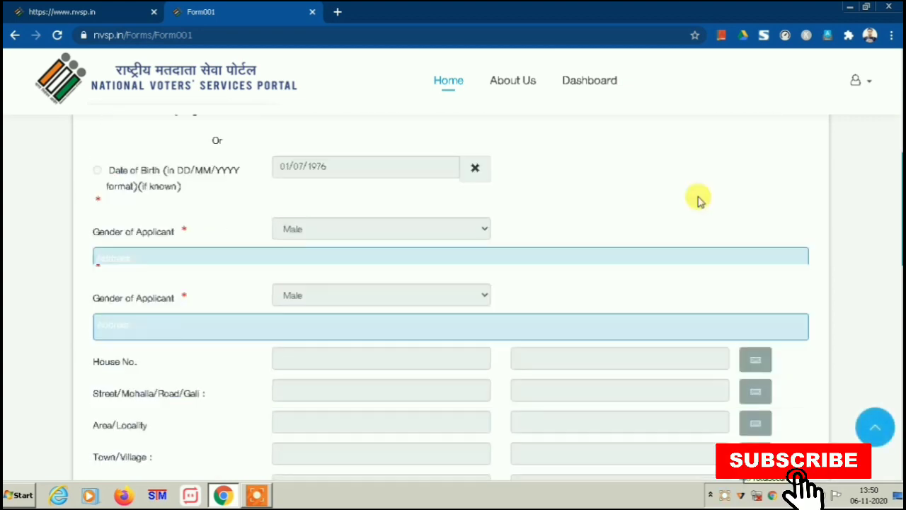
pyautogui.scroll(-8, 697, 200)
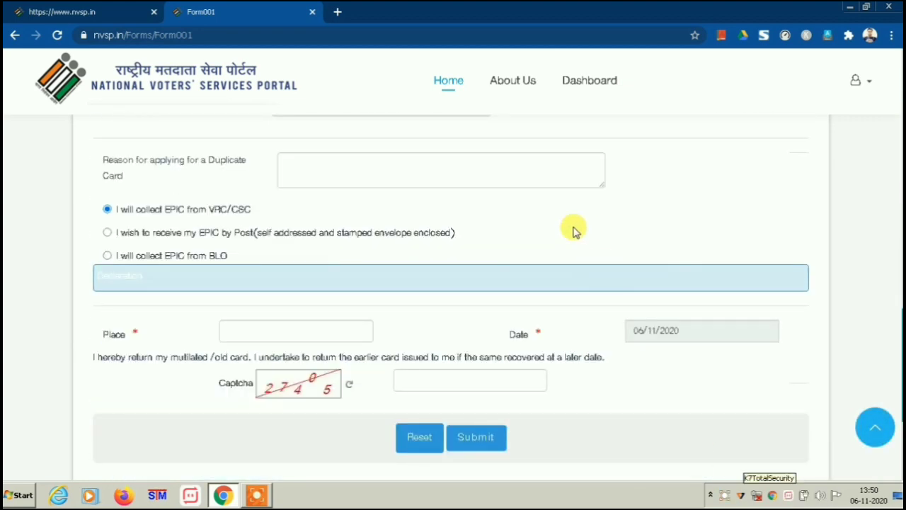